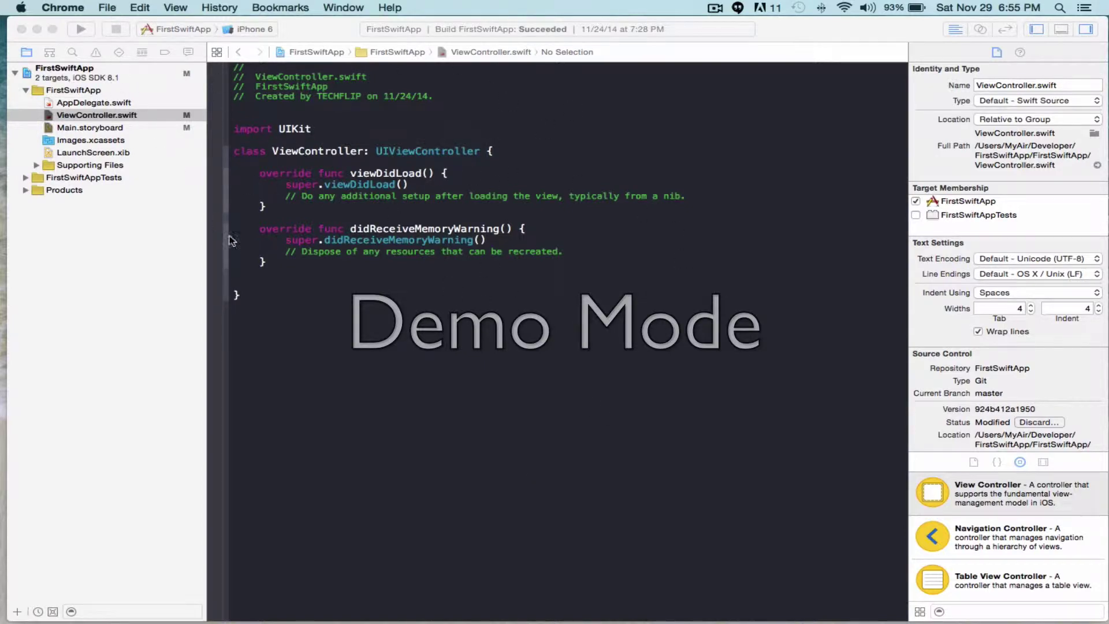
Step: Make the Xcode FirstSwiftApp project window the frontmost application
left_click(306, 371)
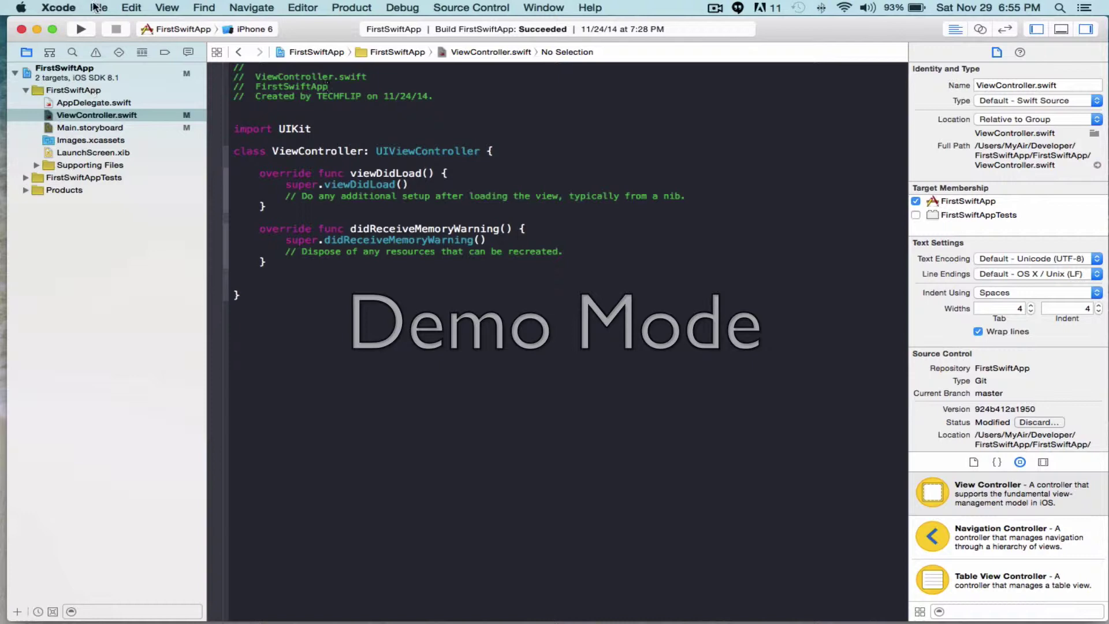
Step: Bring up Xcode Preferences on the Fonts & Colors pane via the Xcode menu
left_click(57, 8)
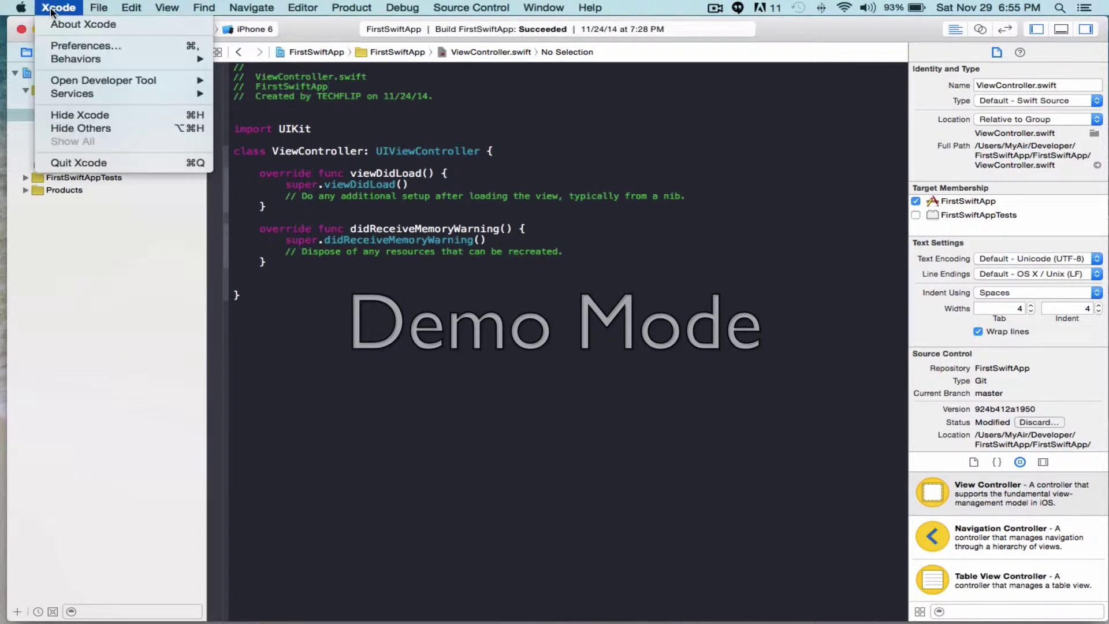
left_click(62, 46)
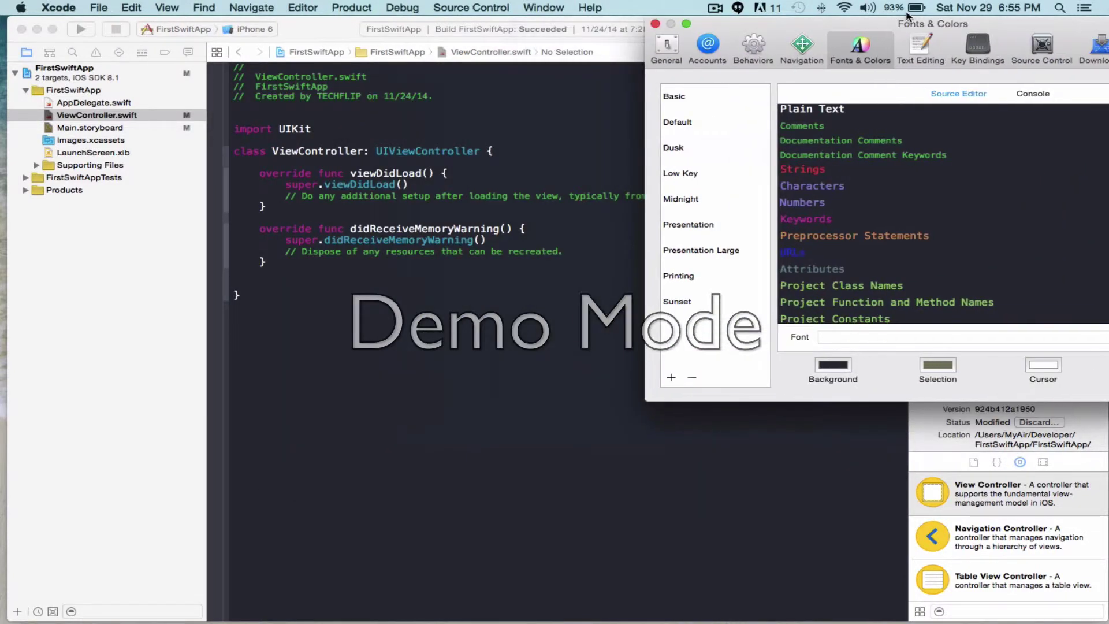
left_click_drag(478, 86, 890, 18)
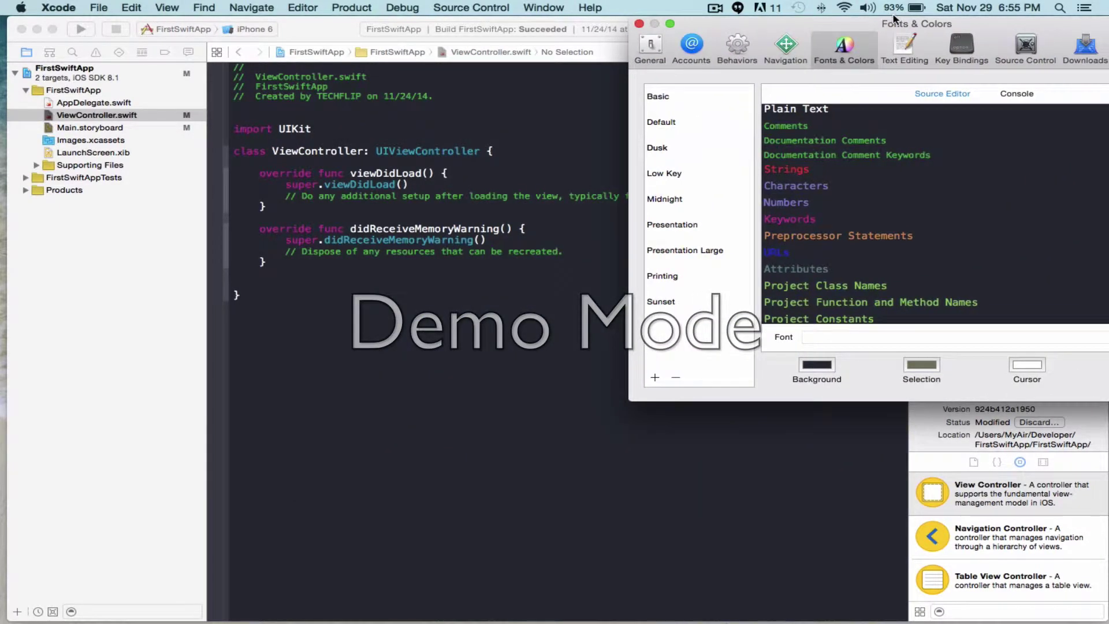
left_click(684, 228)
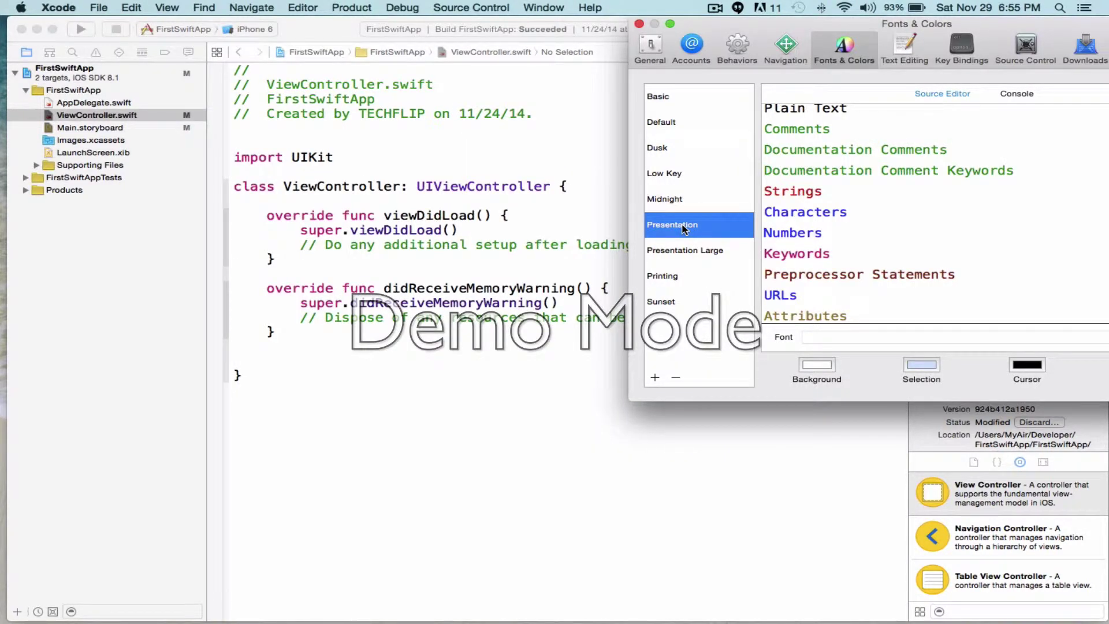
left_click(698, 253)
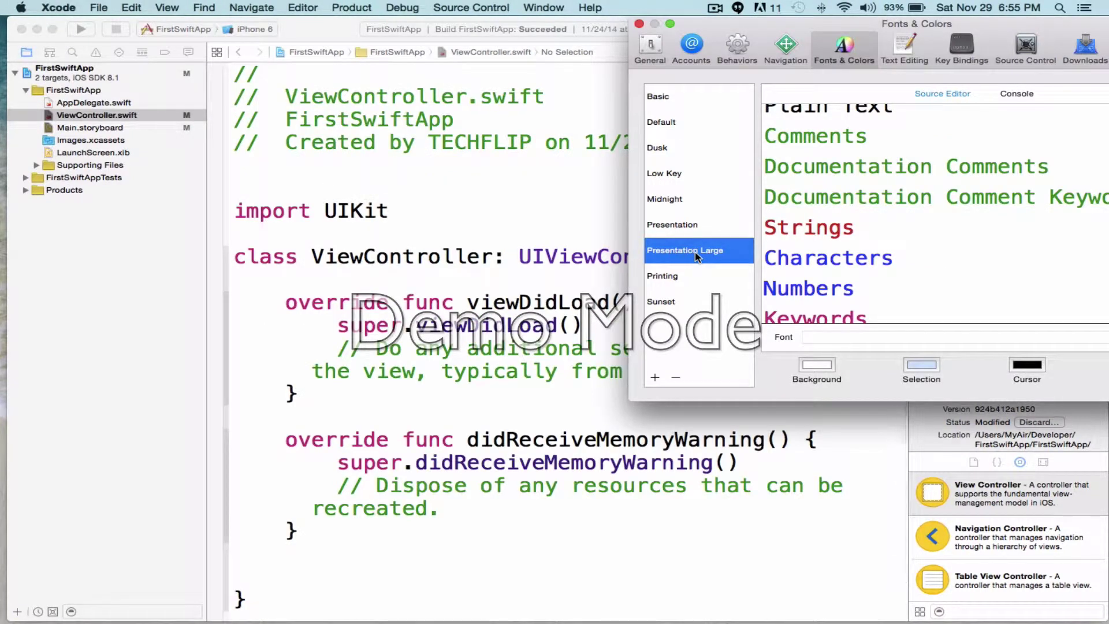
left_click(667, 277)
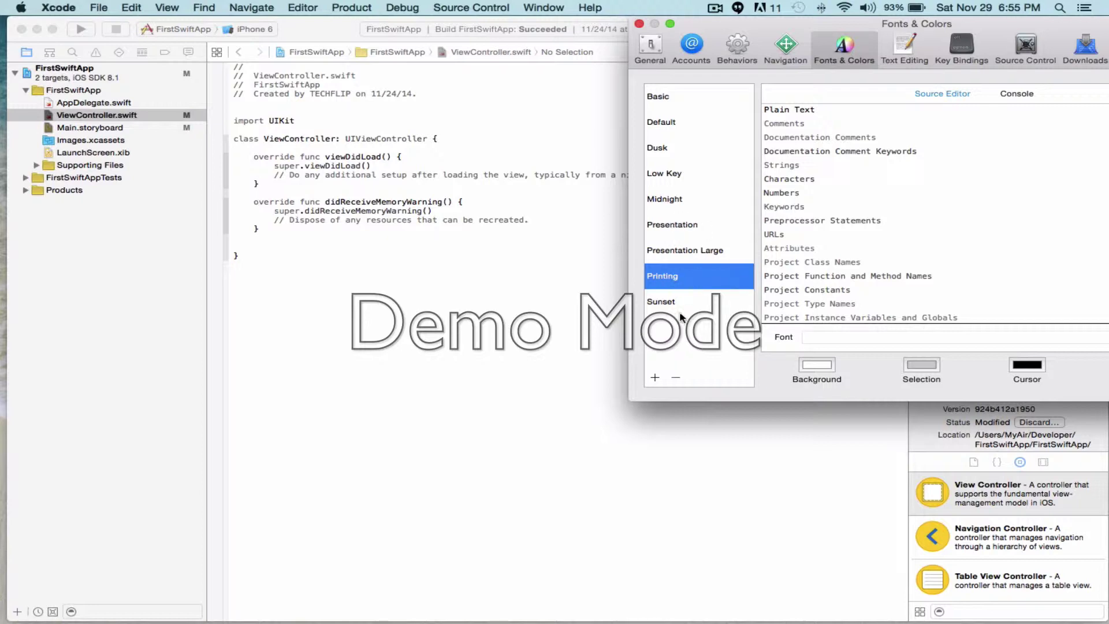
left_click(664, 306)
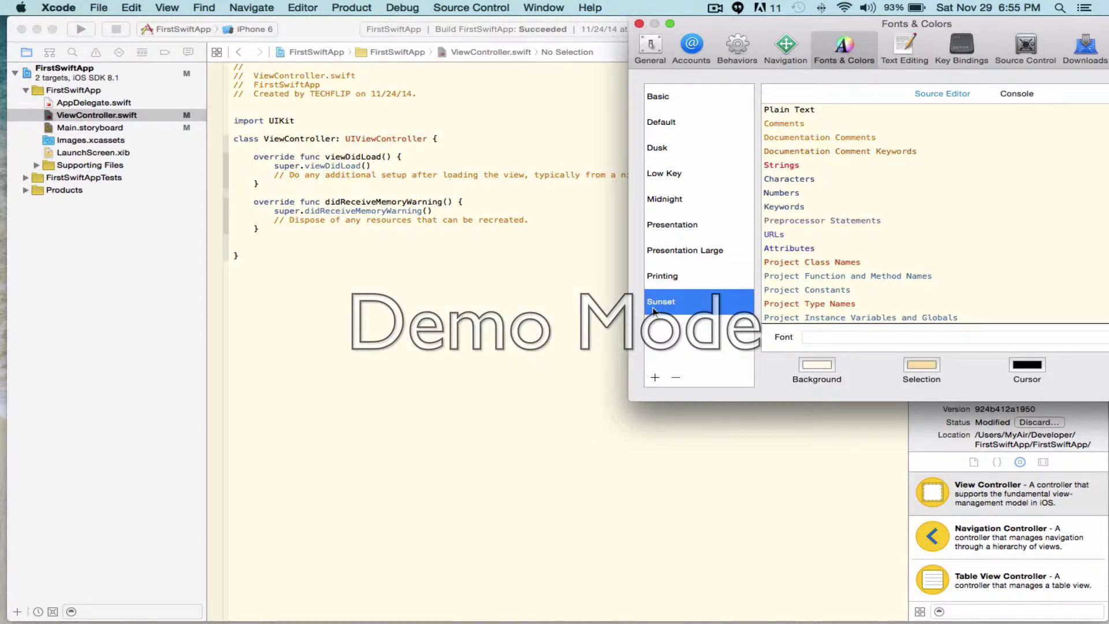
left_click(670, 103)
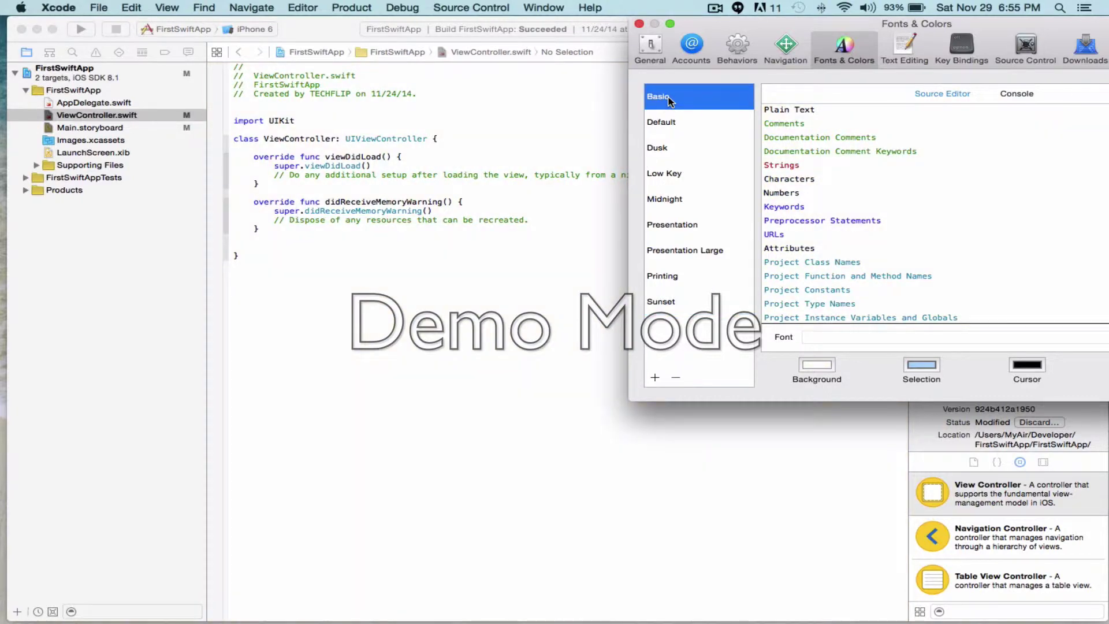
left_click(677, 130)
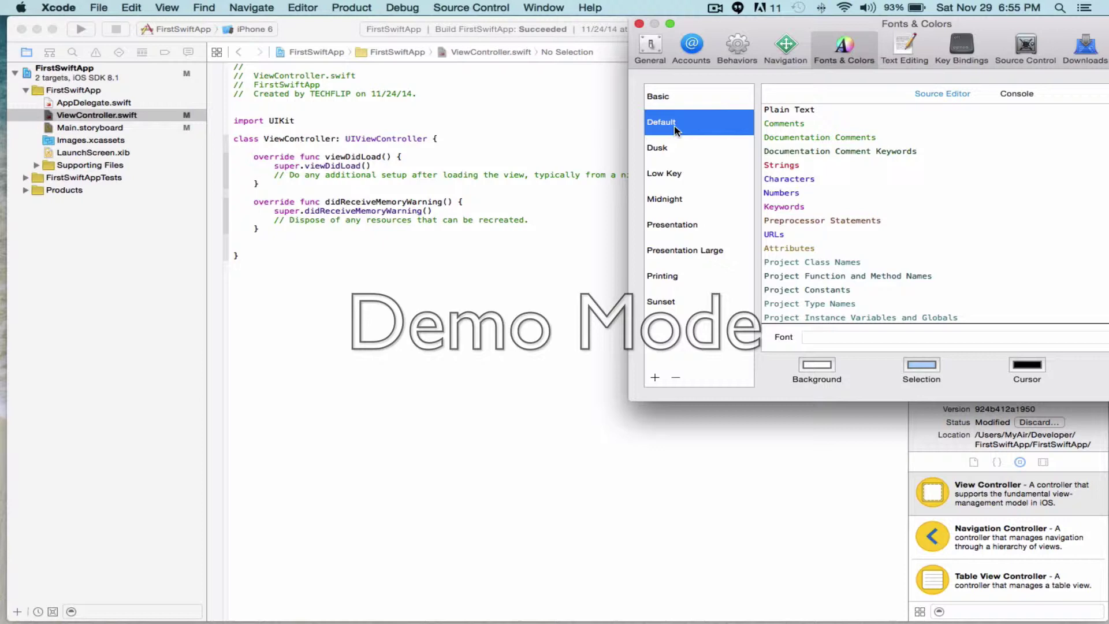
left_click(671, 152)
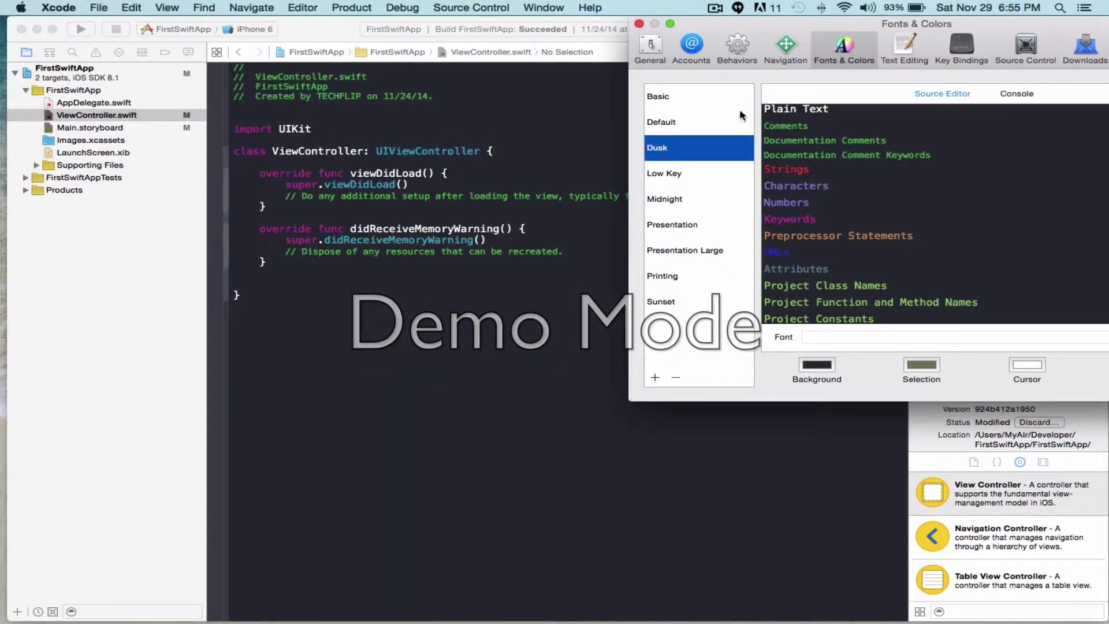
Step: Inspect the Dusk theme's Strings and Documentation Comments styles, then bring up the Documentation Comments font picker
mouse_move(764, 27)
left_mouse_down()
mouse_move(621, 38)
mouse_move(630, 30)
left_mouse_up()
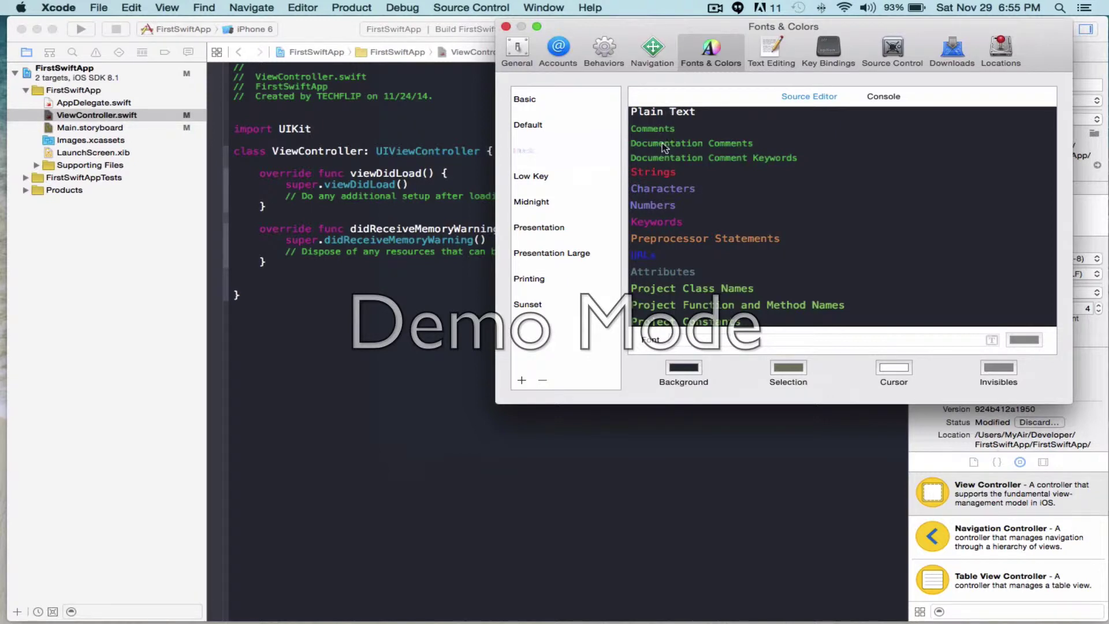
left_click(661, 173)
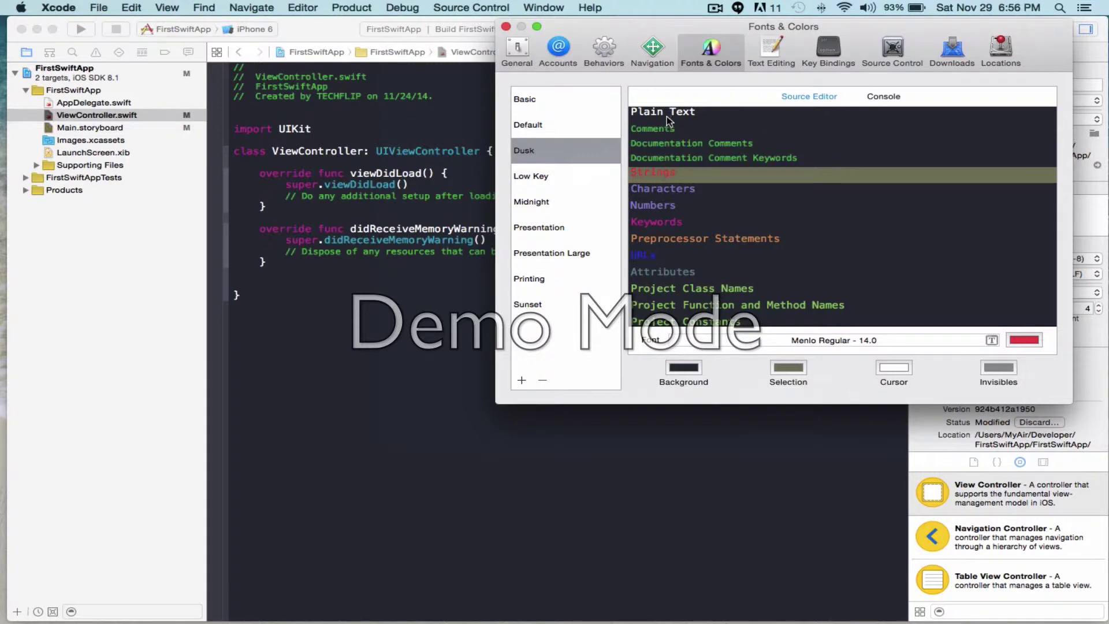
left_click(668, 145)
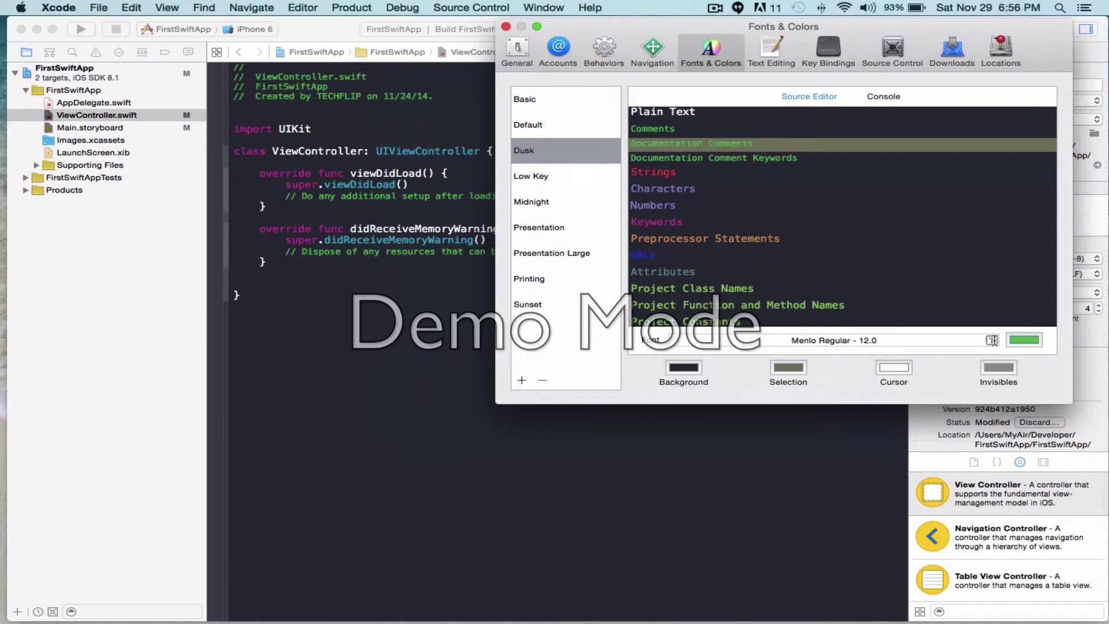
left_click(992, 340)
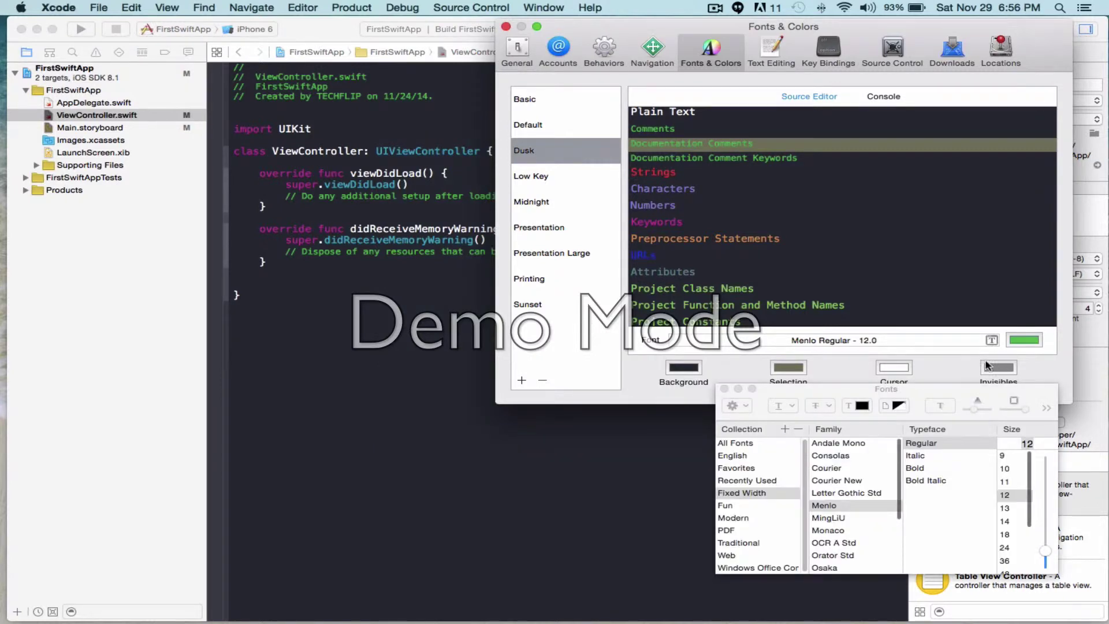
Step: Choose size 18 for the Documentation Comments font and dismiss the Fonts panel
mouse_move(936, 396)
left_mouse_down()
mouse_move(696, 176)
mouse_move(575, 26)
mouse_move(679, 26)
mouse_move(772, 6)
mouse_move(706, 6)
left_mouse_up()
left_click(715, 7)
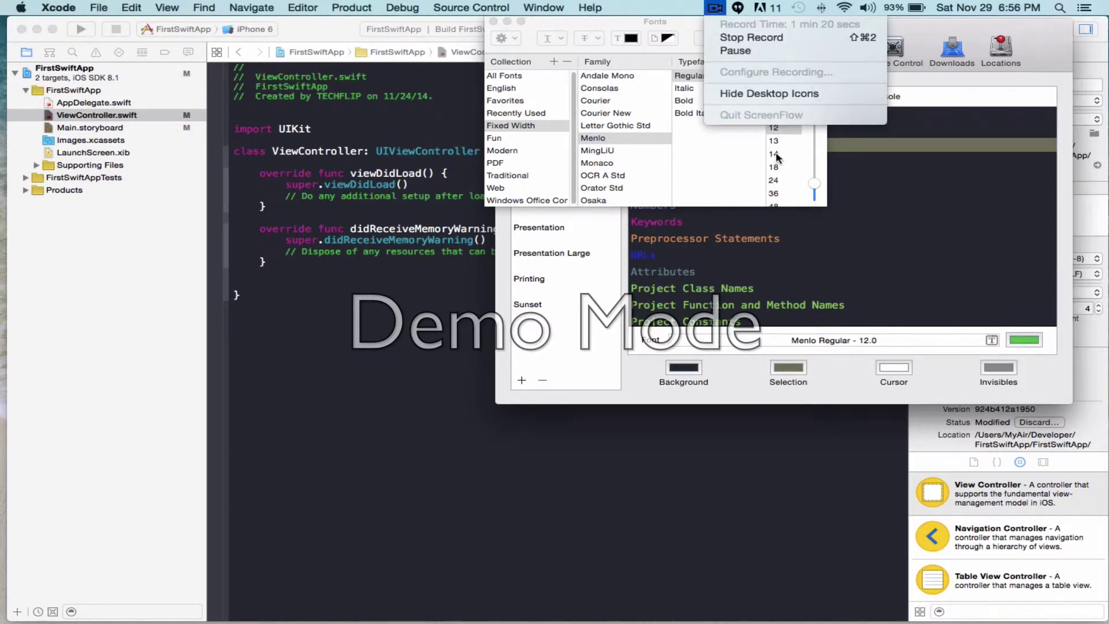
left_click(650, 31)
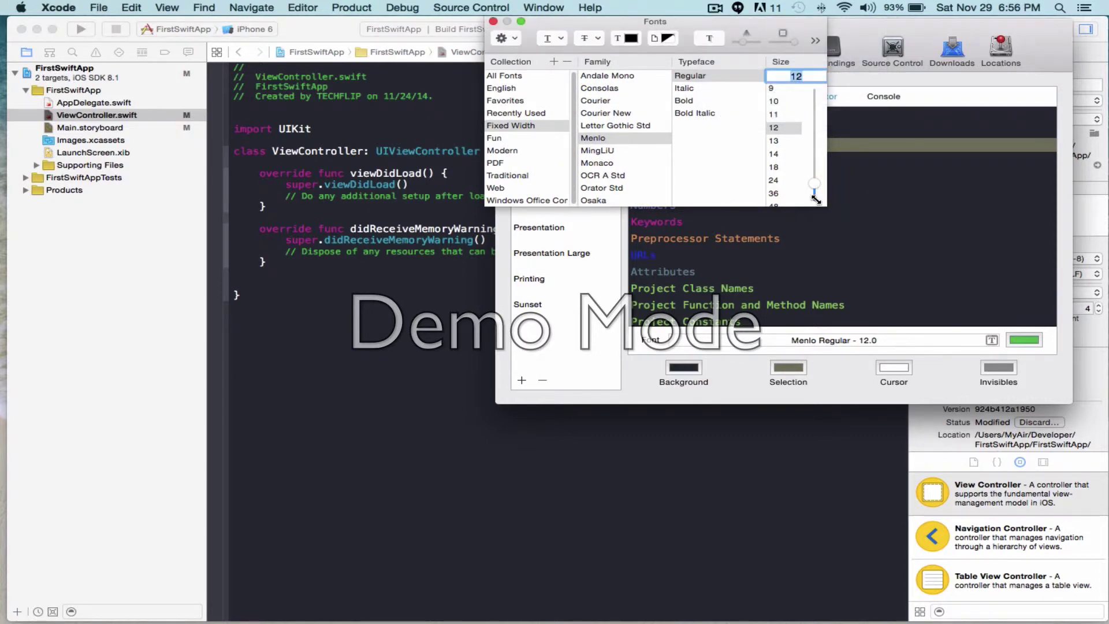
left_click(776, 168)
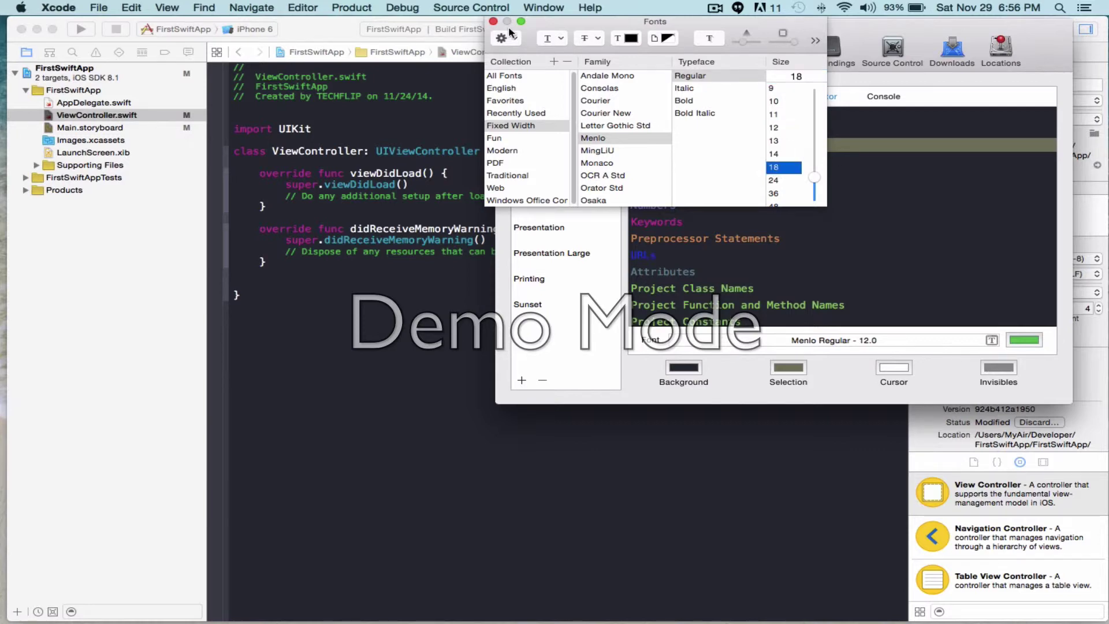
left_click(493, 21)
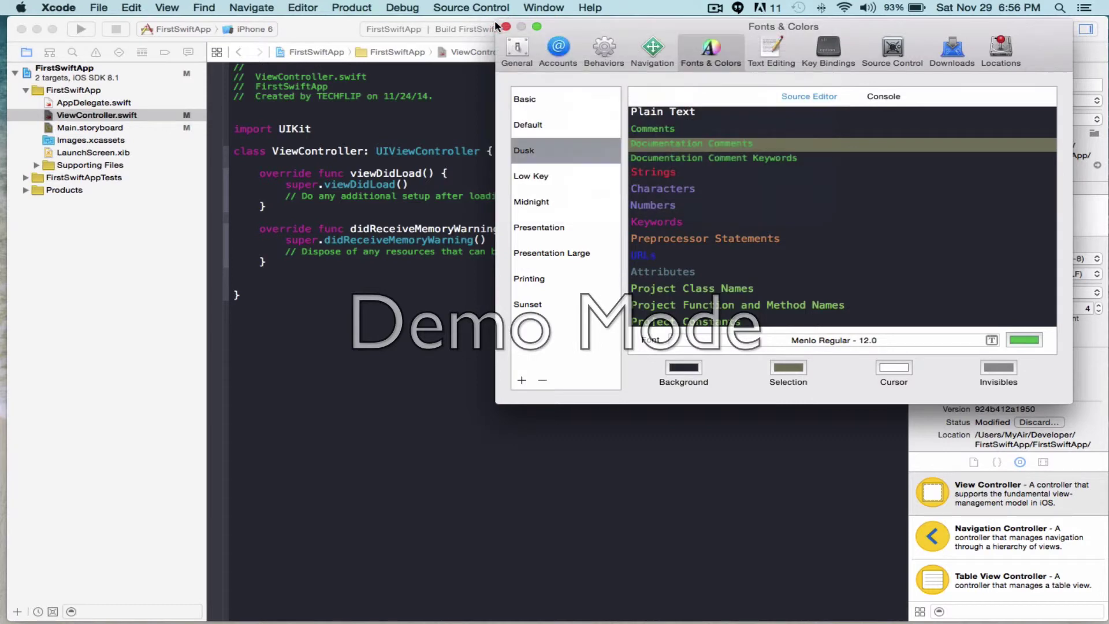
left_click(669, 157)
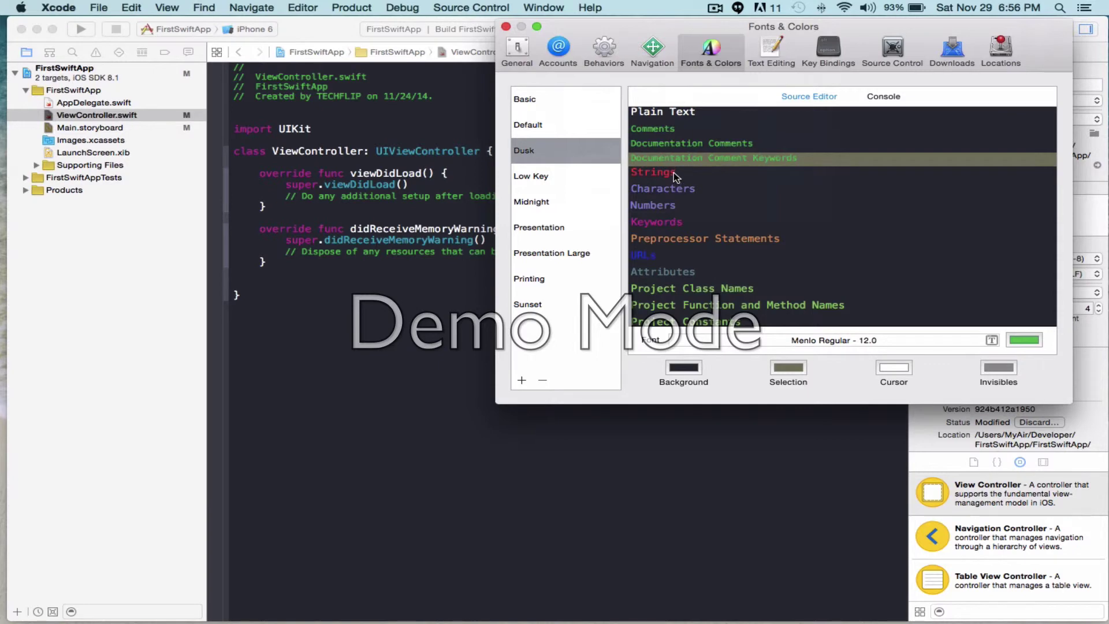
left_click(674, 172)
left_click(675, 188)
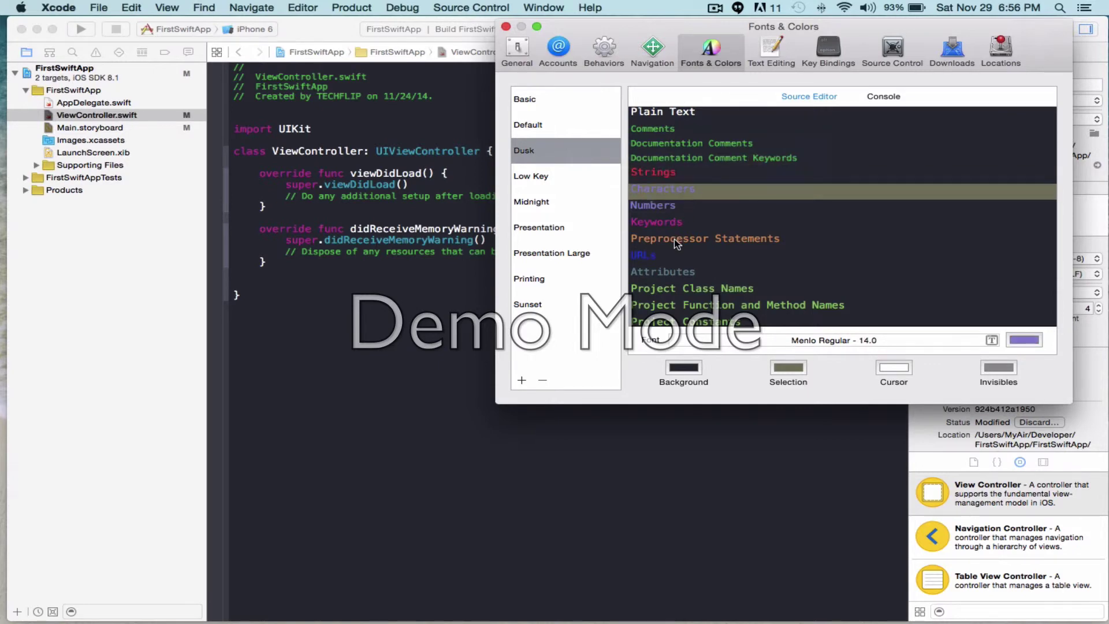
scroll(675, 239, "down", 5)
scroll(685, 234, "up", 5)
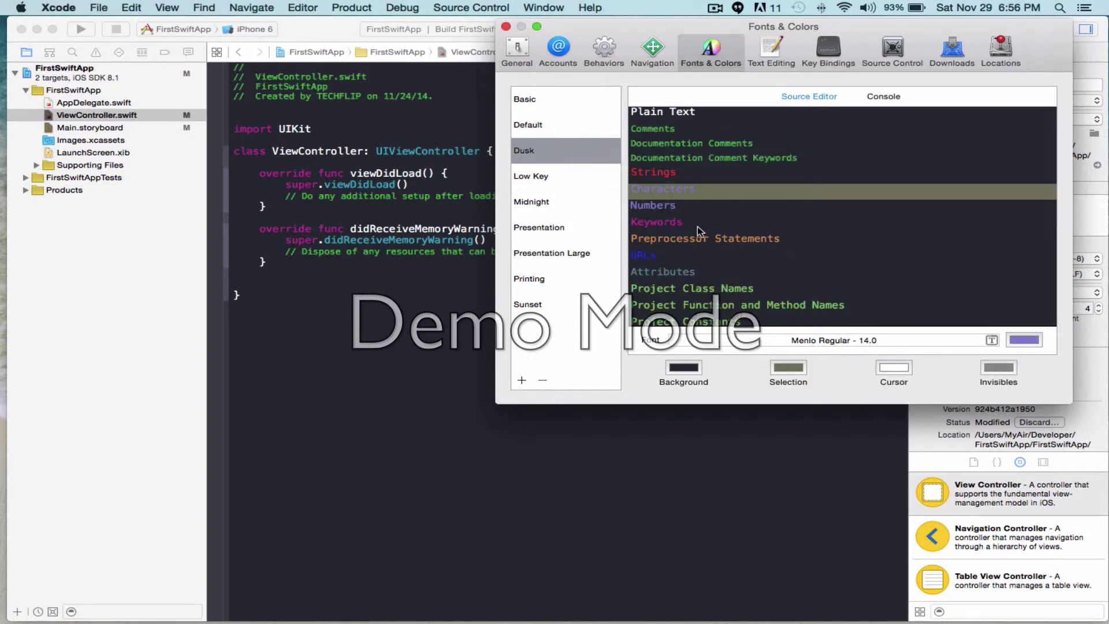